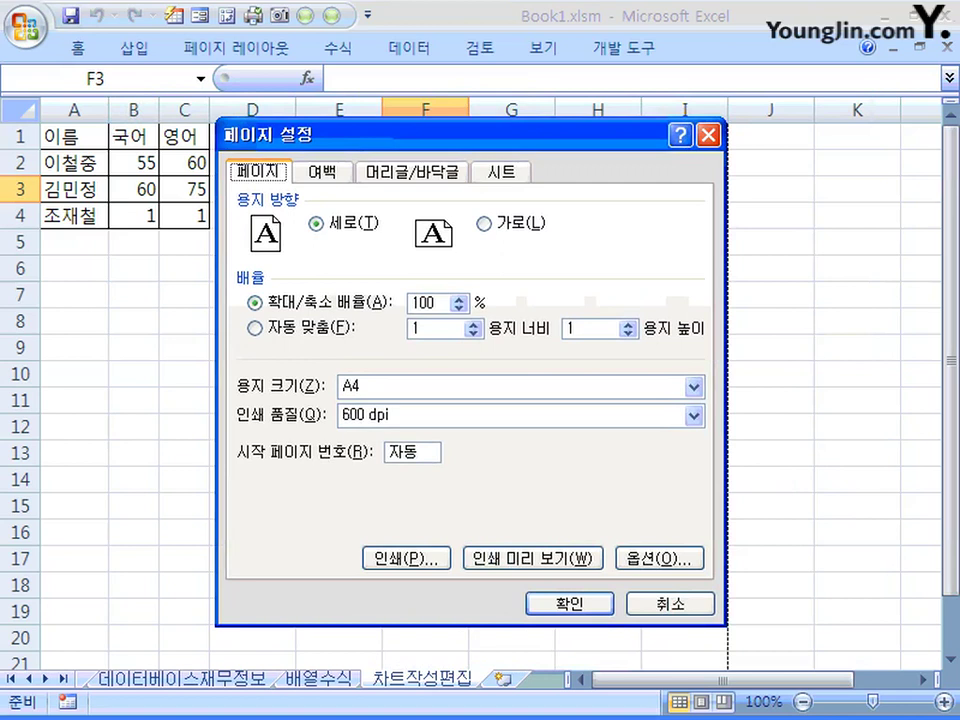
Preview how the sheet will print and zoom in and out on the score table
left_click(532, 558)
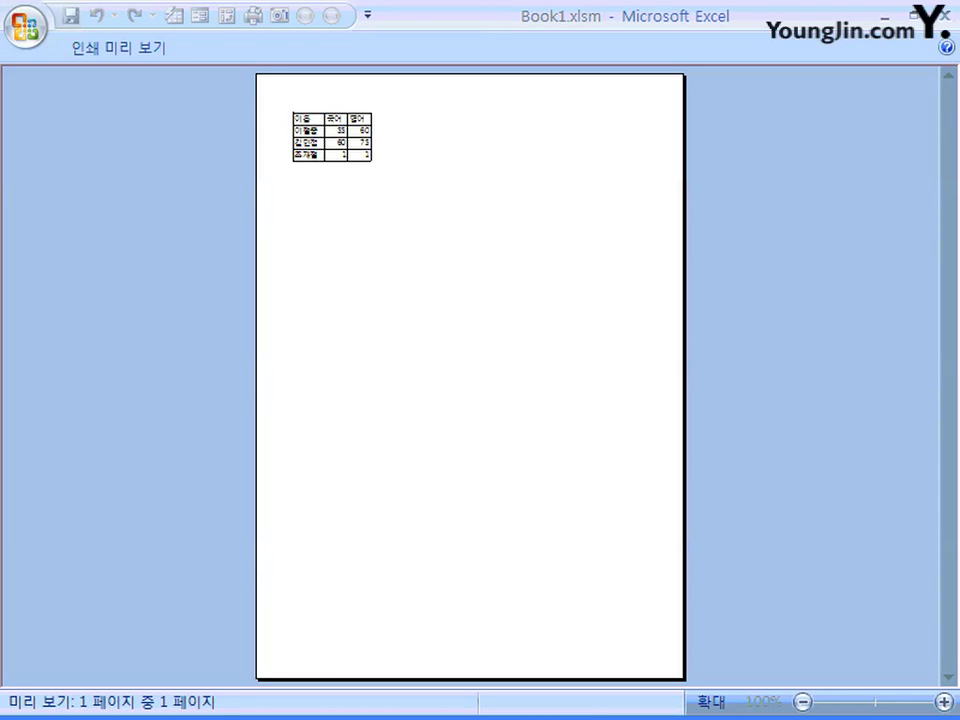
left_click(347, 137)
left_click(347, 137)
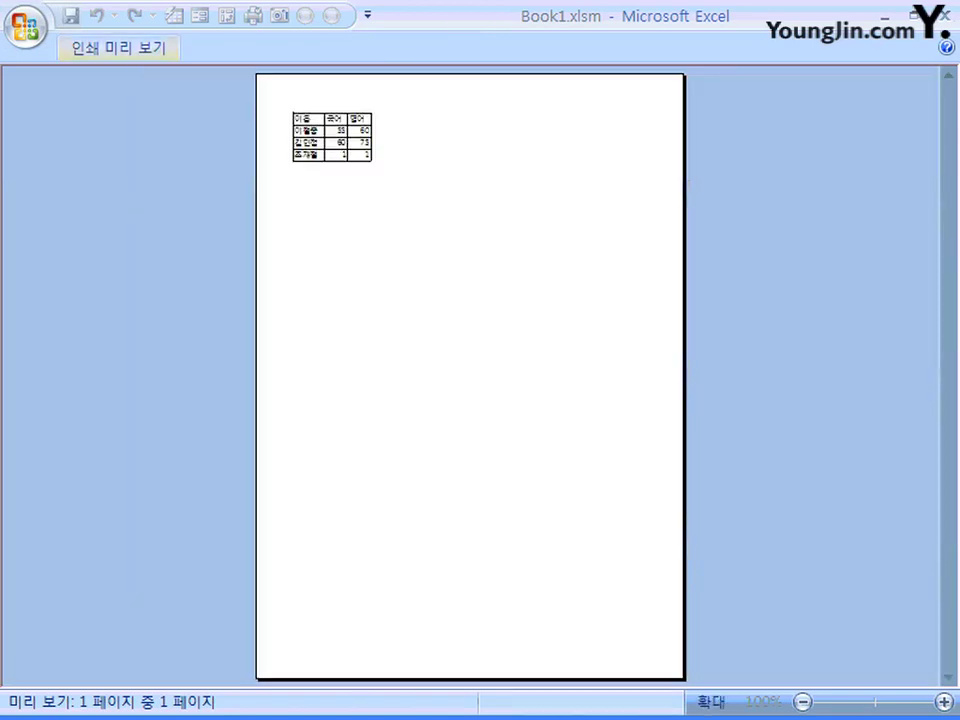
Show the margin guides in the print preview, widen the left margin to about 1.9, and close the preview
left_click(117, 47)
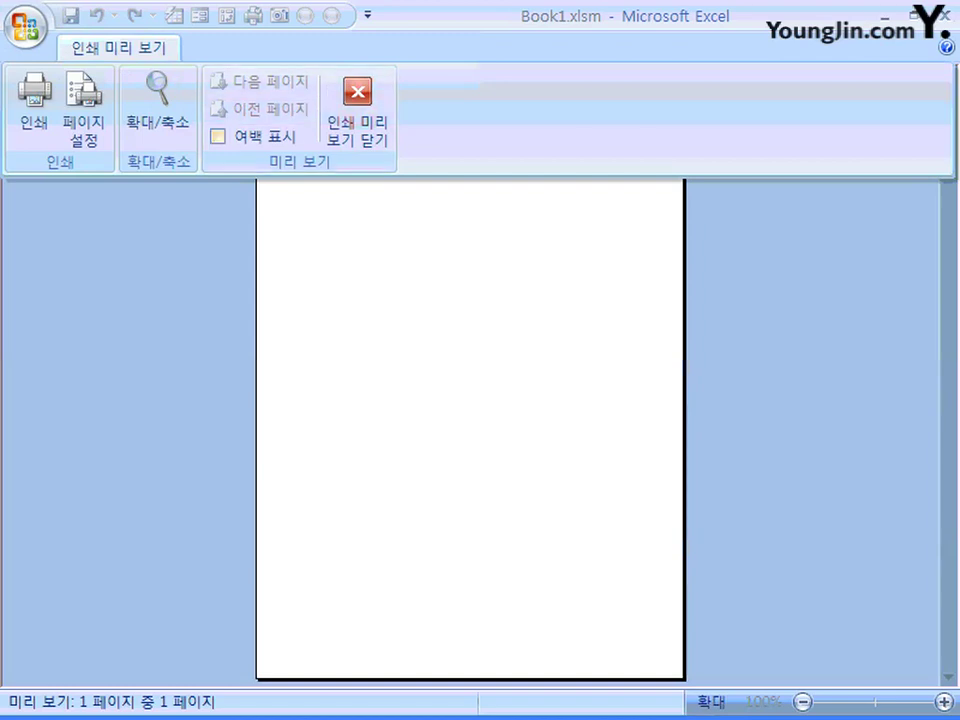
left_click(217, 136)
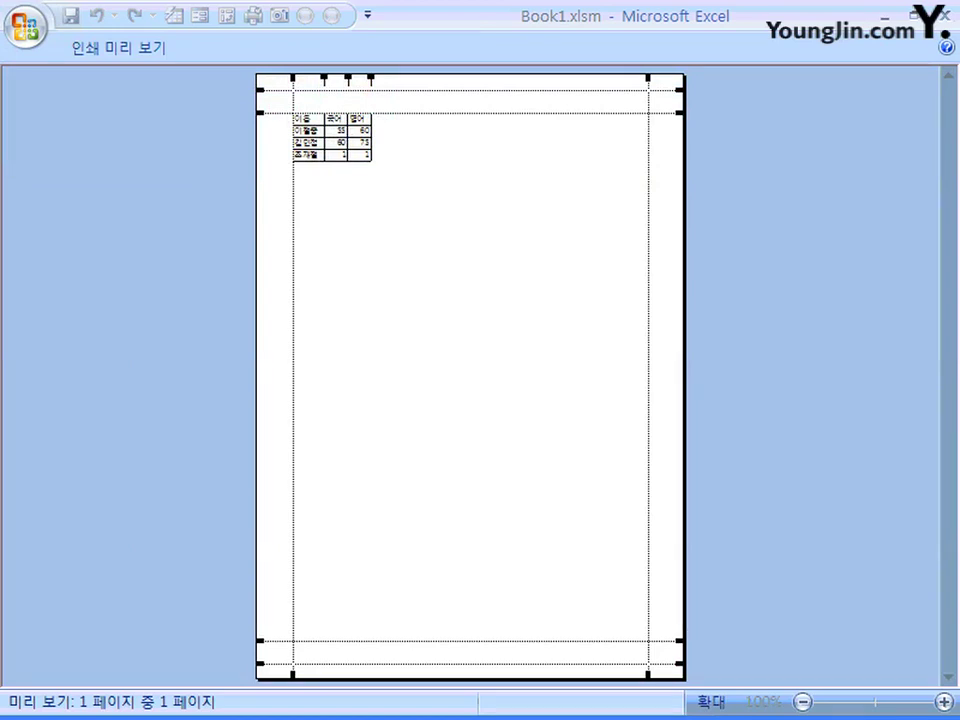
left_click_drag(293, 77, 293, 77)
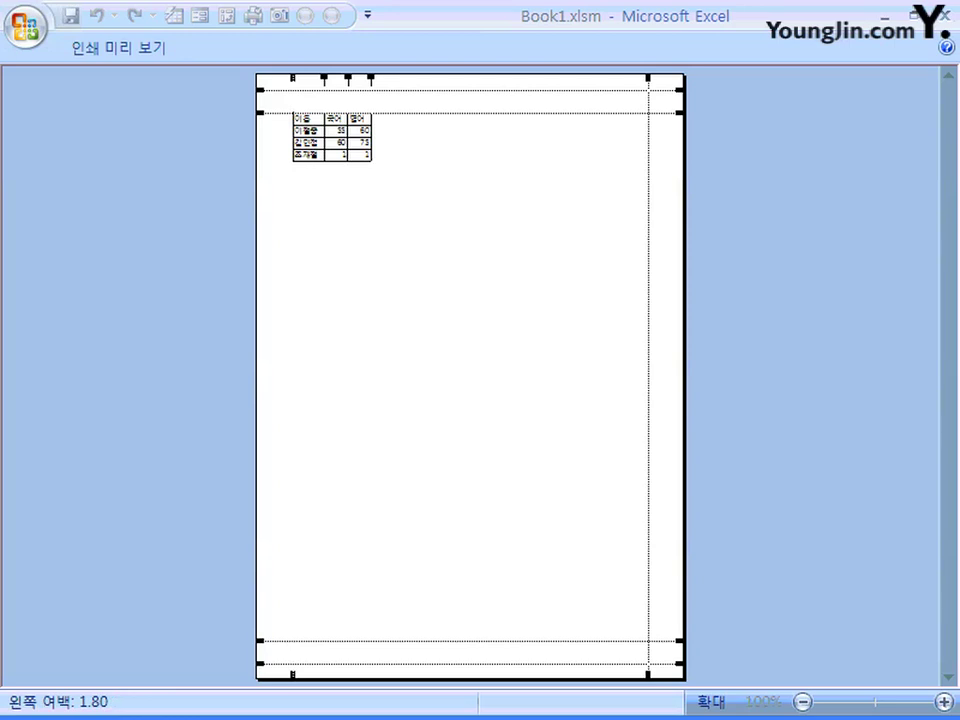
mouse_move(292, 676)
left_mouse_down()
mouse_move(328, 676)
mouse_move(294, 676)
left_mouse_up()
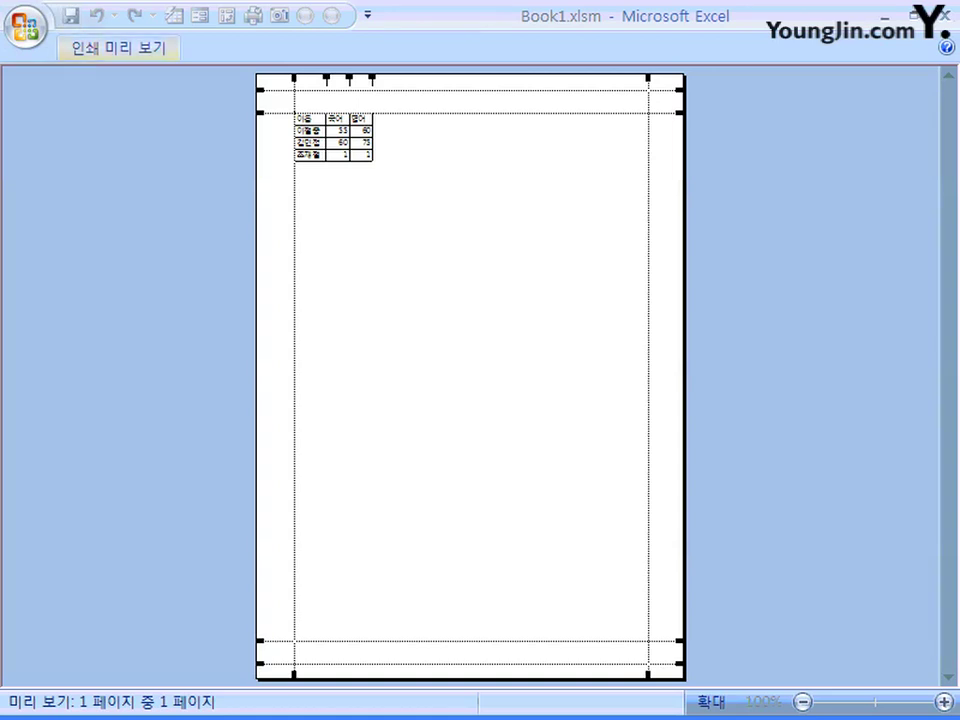
left_click(118, 47)
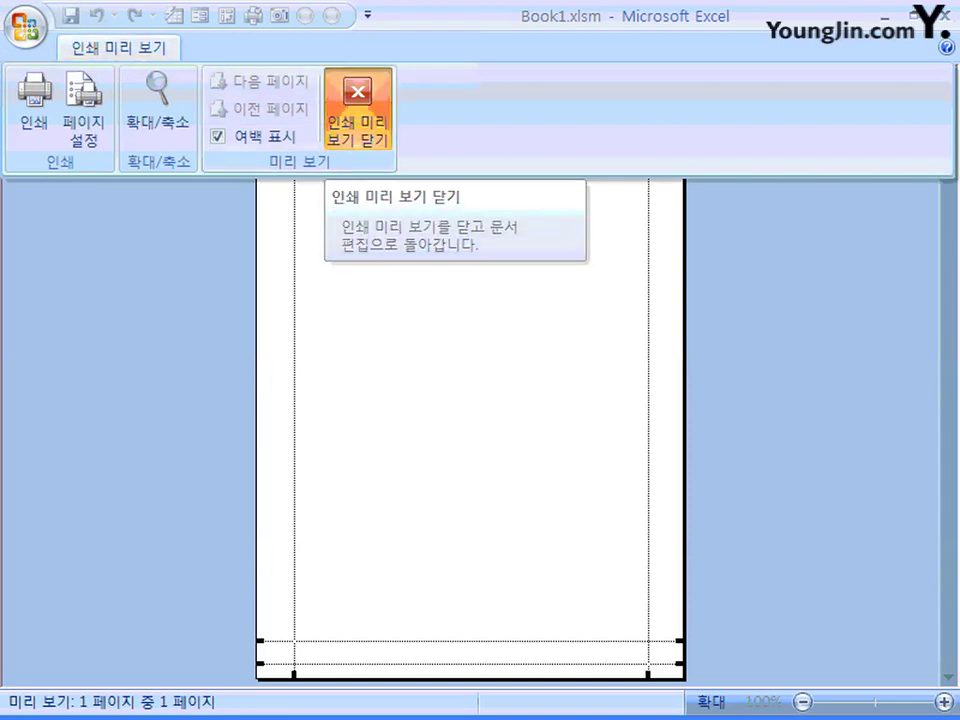
left_click(357, 110)
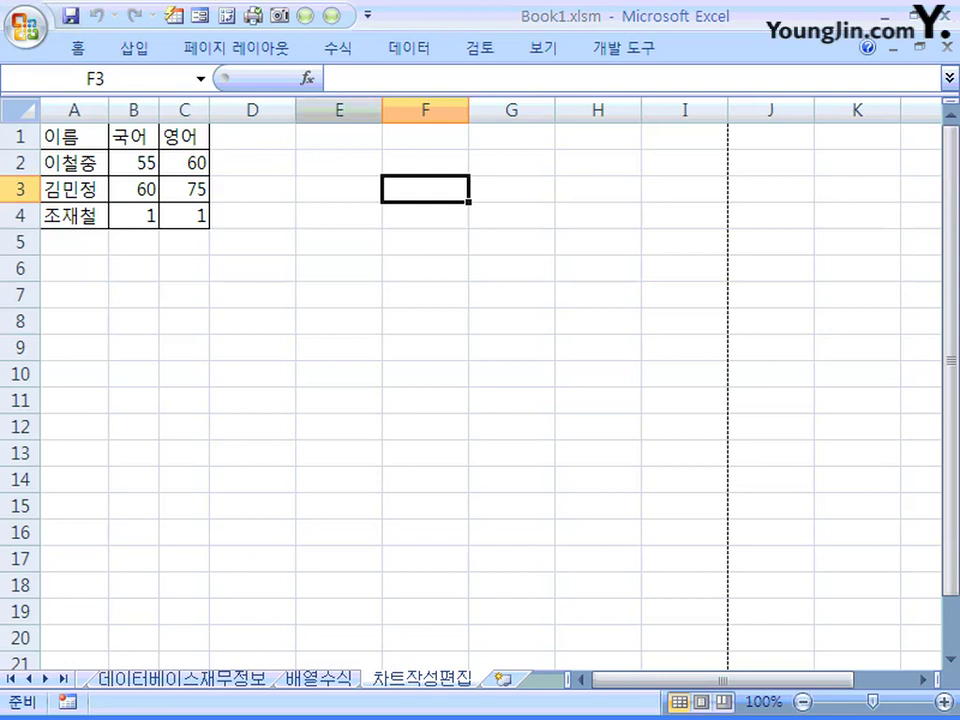
Set the page scaling to fit 1 page wide by 1 page tall in the page setup
left_click(236, 48)
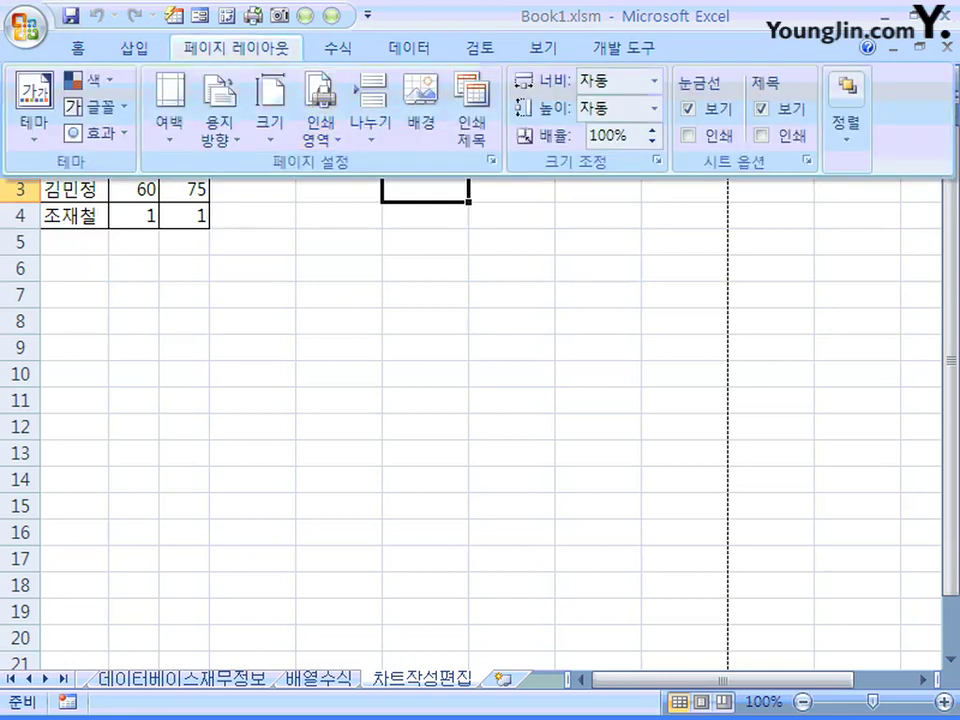
left_click(497, 161)
left_click_drag(497, 134, 468, 100)
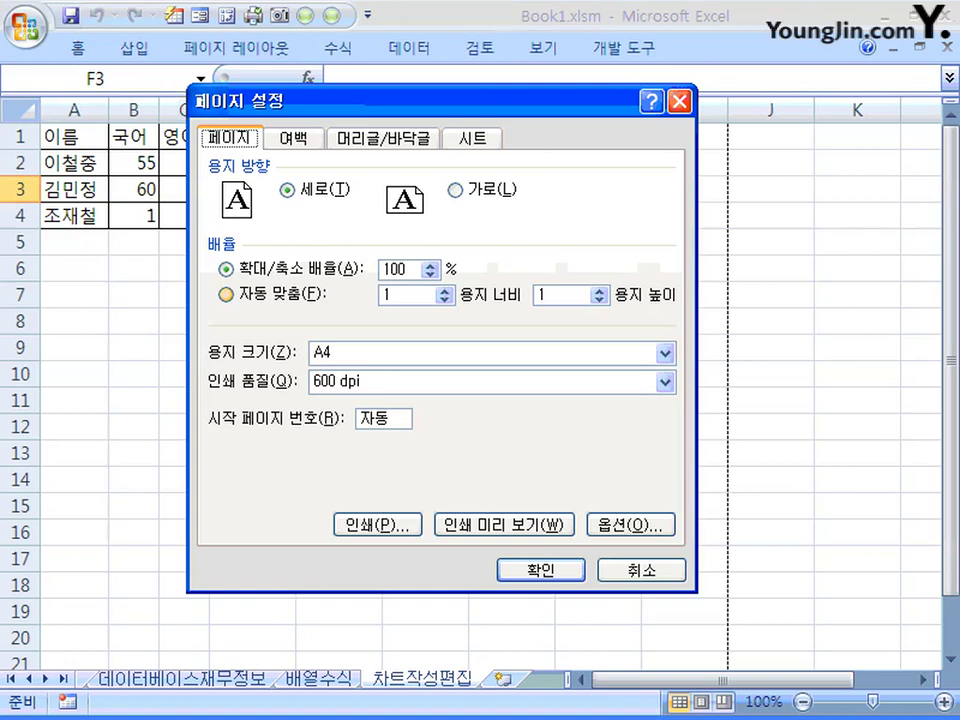
left_click(225, 294)
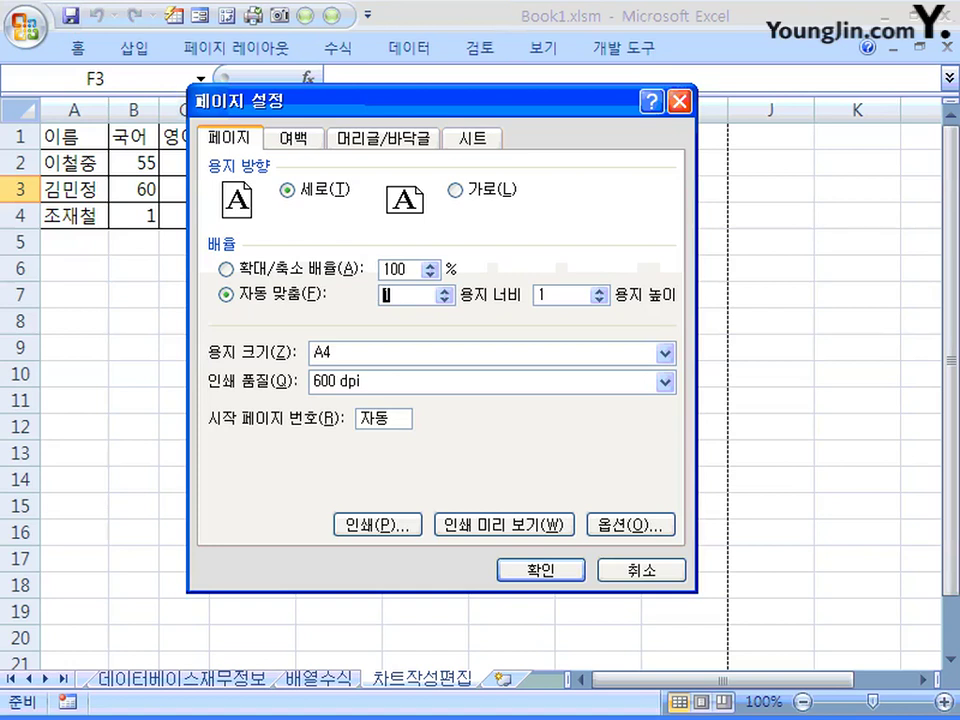
key("Tab")
key("Delete")
type("1")
Set the left page margin to 1.9 and center the printout on the page horizontally and vertically
key("ctrl+Tab")
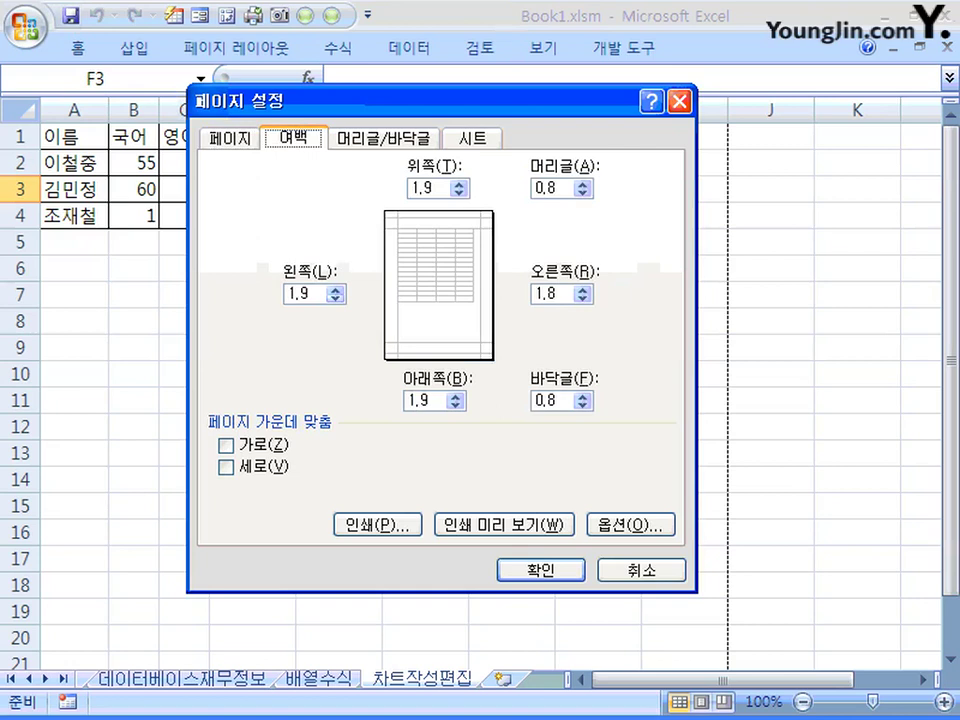
key("alt+l")
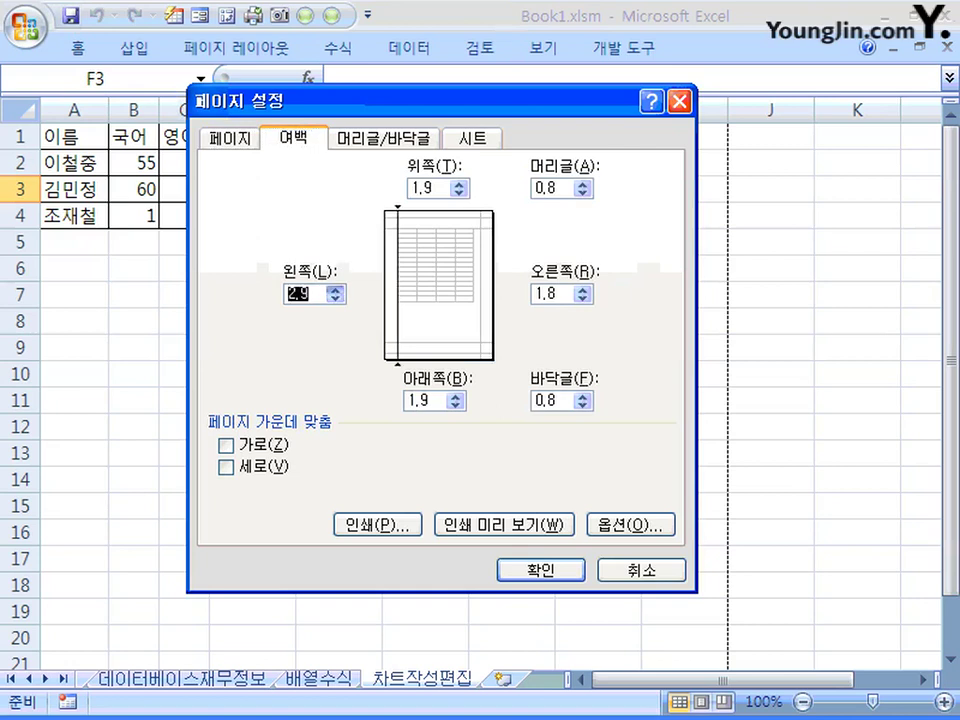
left_click(335, 299)
left_click(335, 299)
left_click(226, 445)
left_click(226, 467)
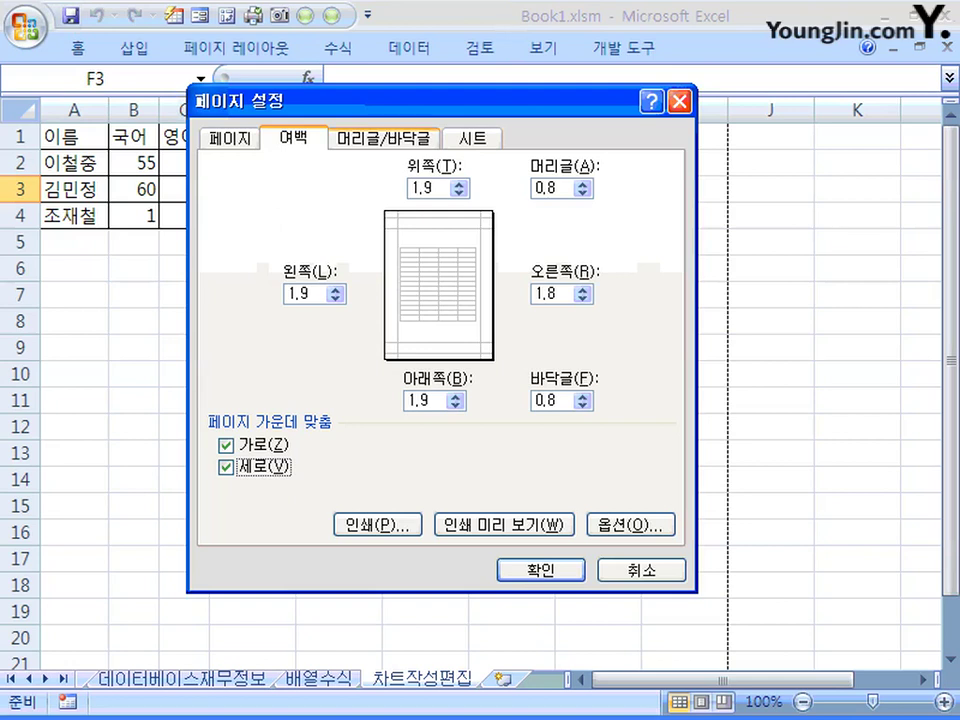
Examine the custom footer and header editors in the page setup and leave them without entering anything
left_click(383, 138)
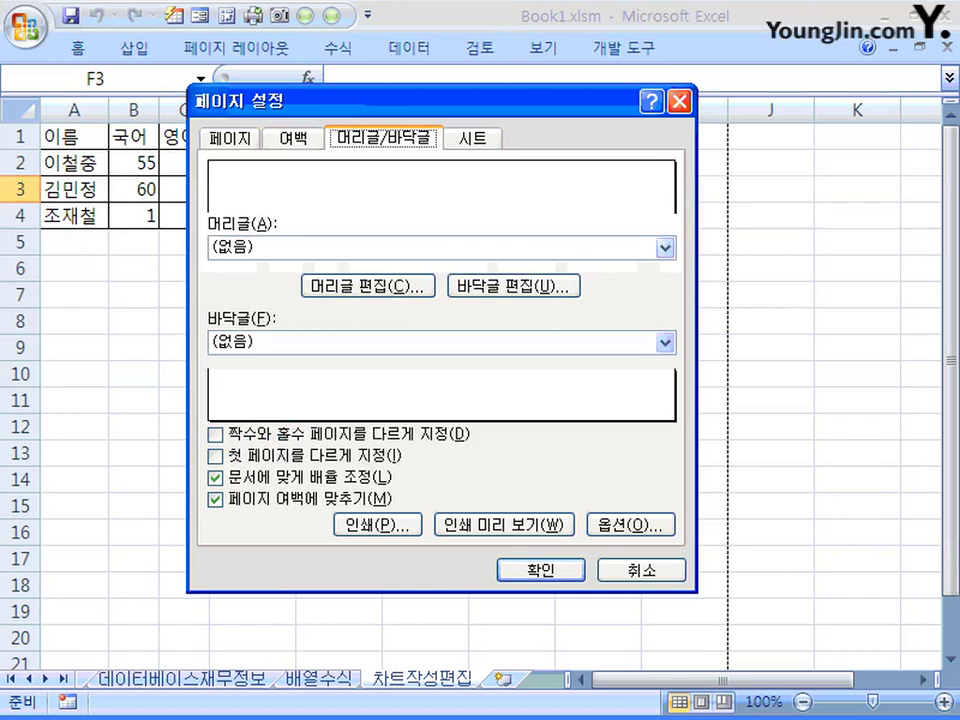
left_click(513, 286)
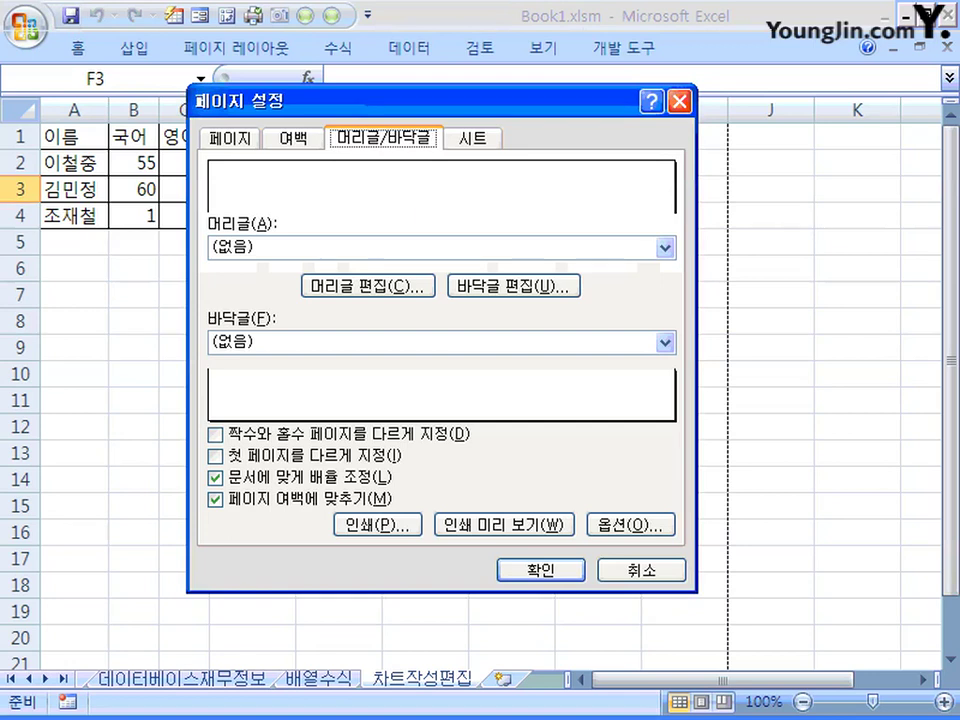
left_click(368, 286)
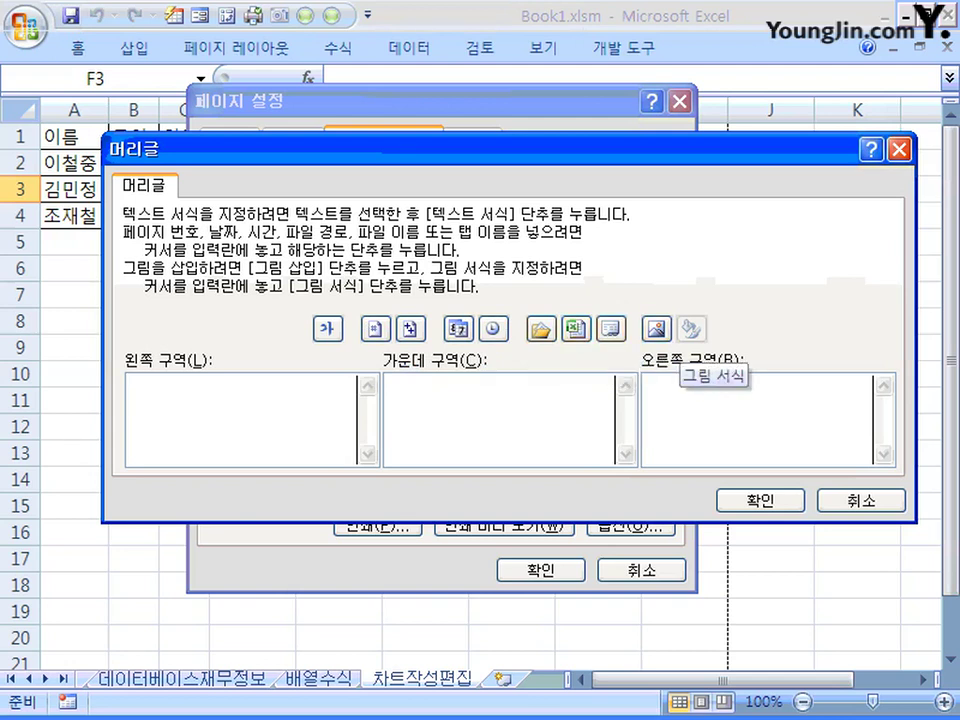
left_click(860, 500)
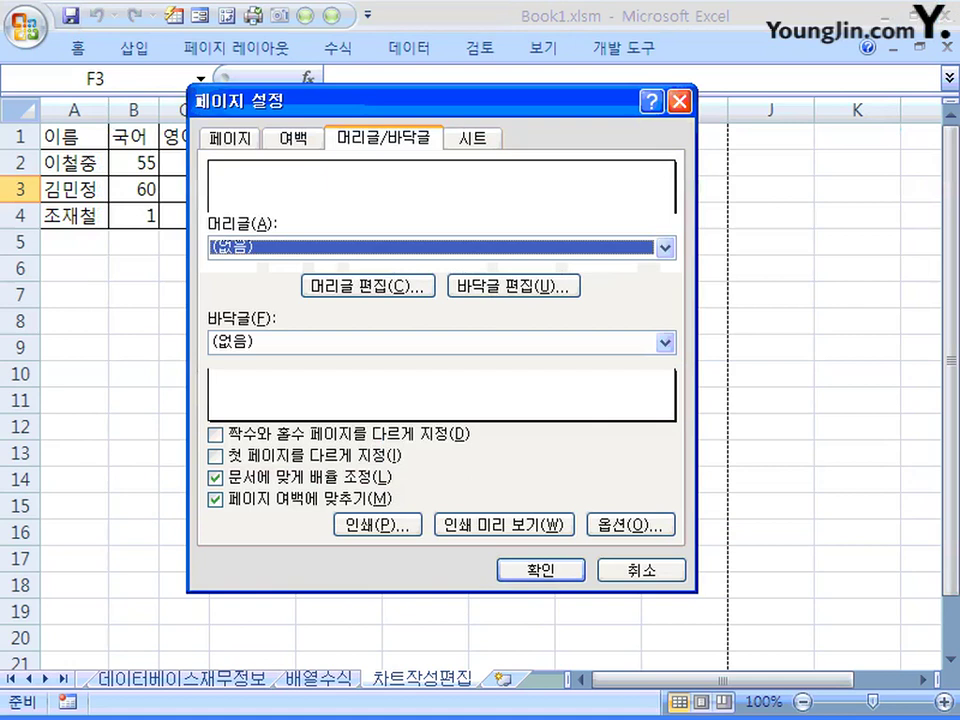
Go through the print area and repeating row and column settings, try the 간단하게 인쇄 option, and discard the page setup changes
left_click(473, 138)
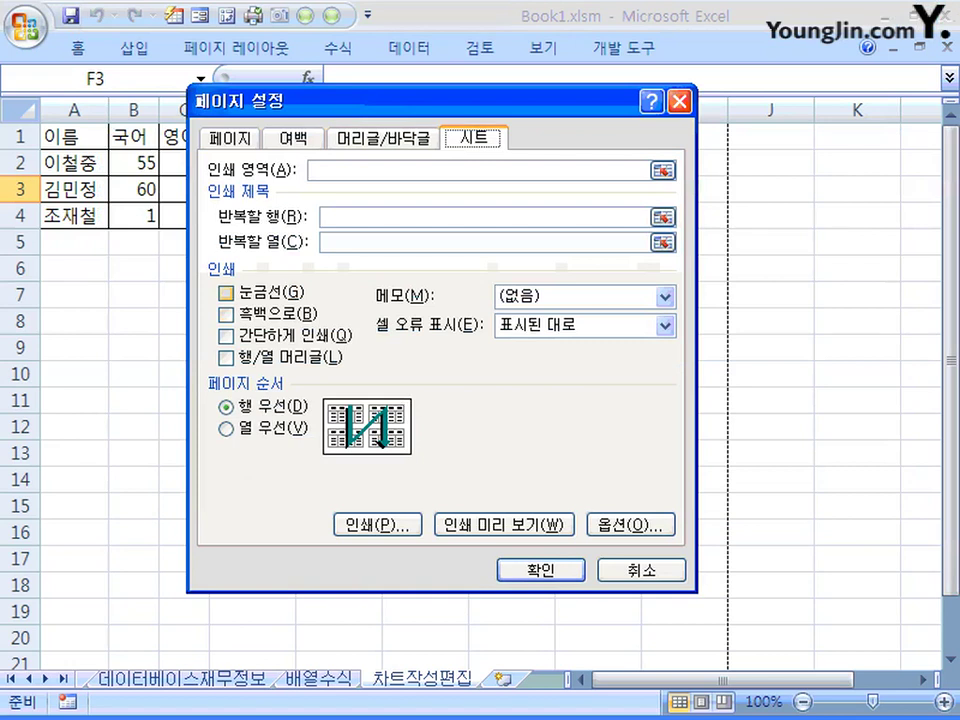
left_click(662, 170)
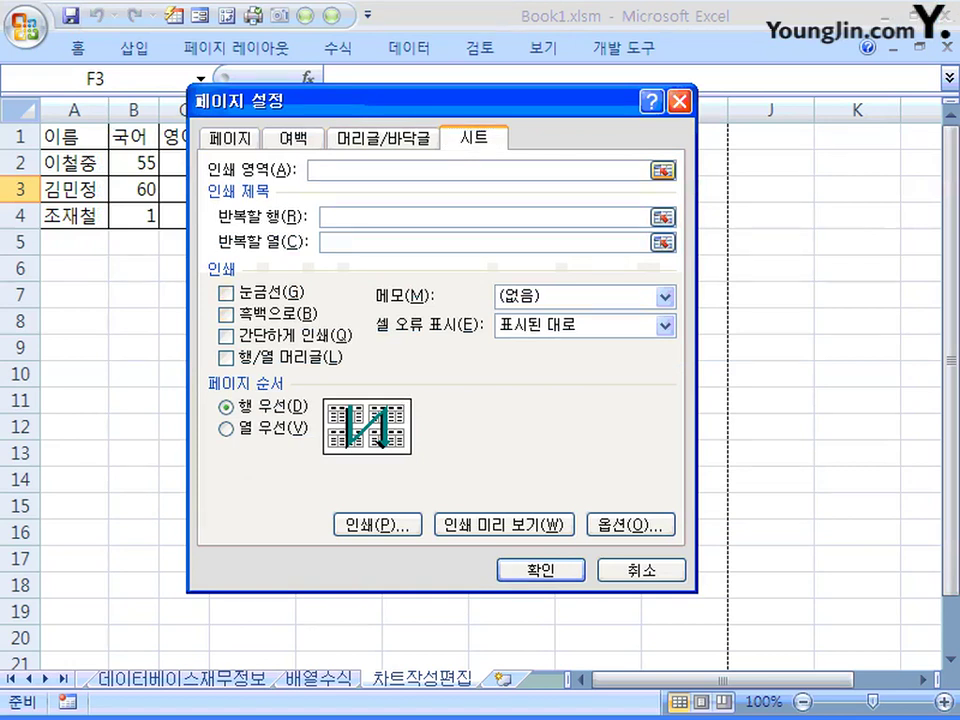
left_click(312, 170)
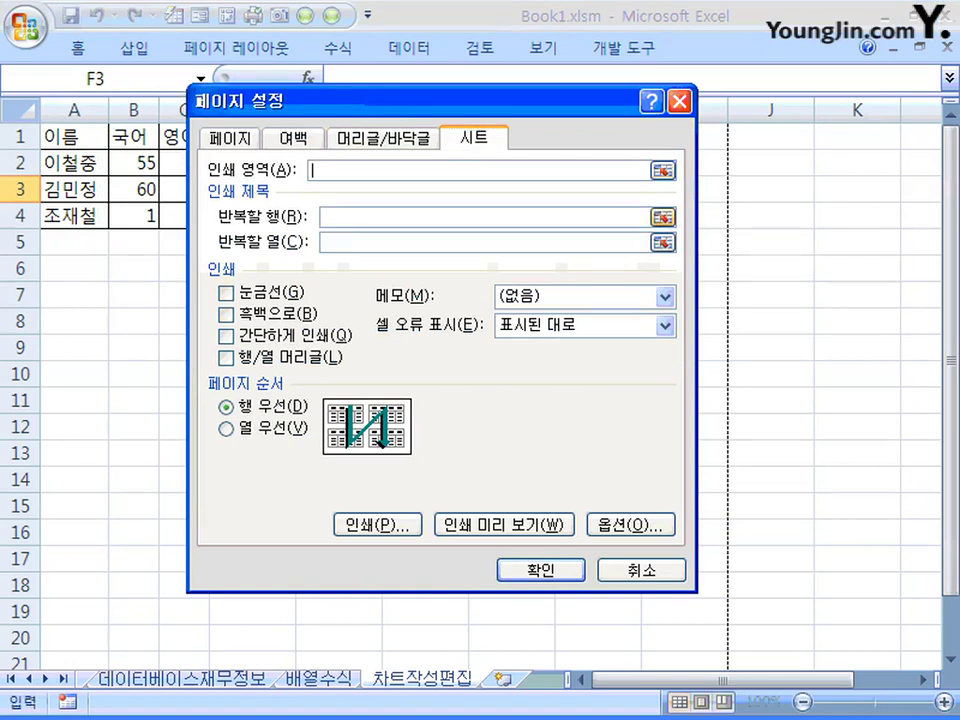
left_click(662, 217)
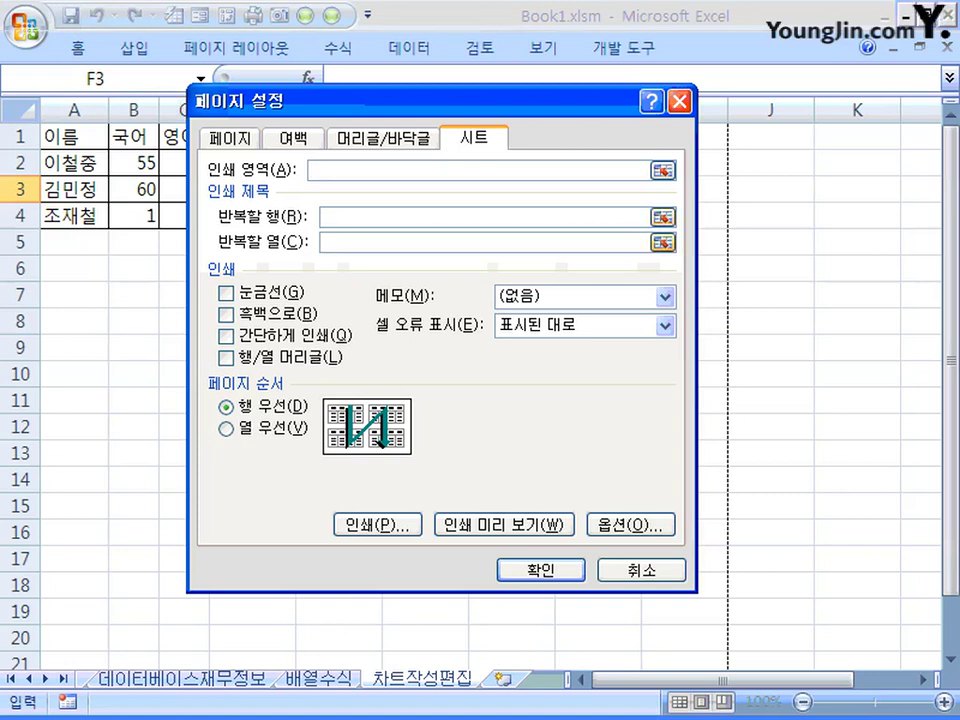
left_click(323, 241)
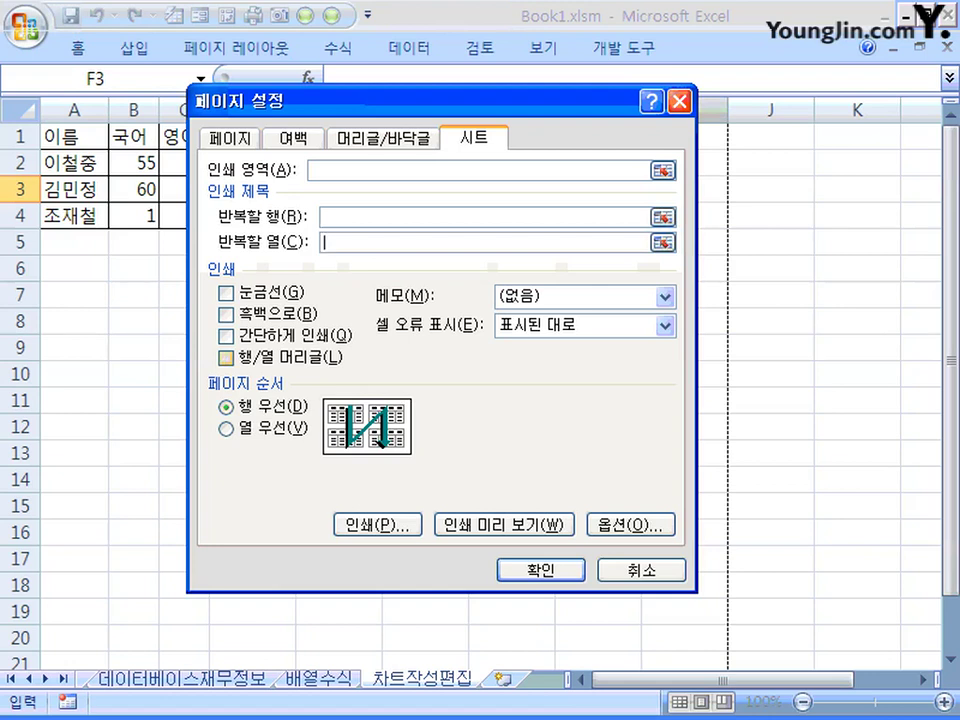
left_click(226, 336)
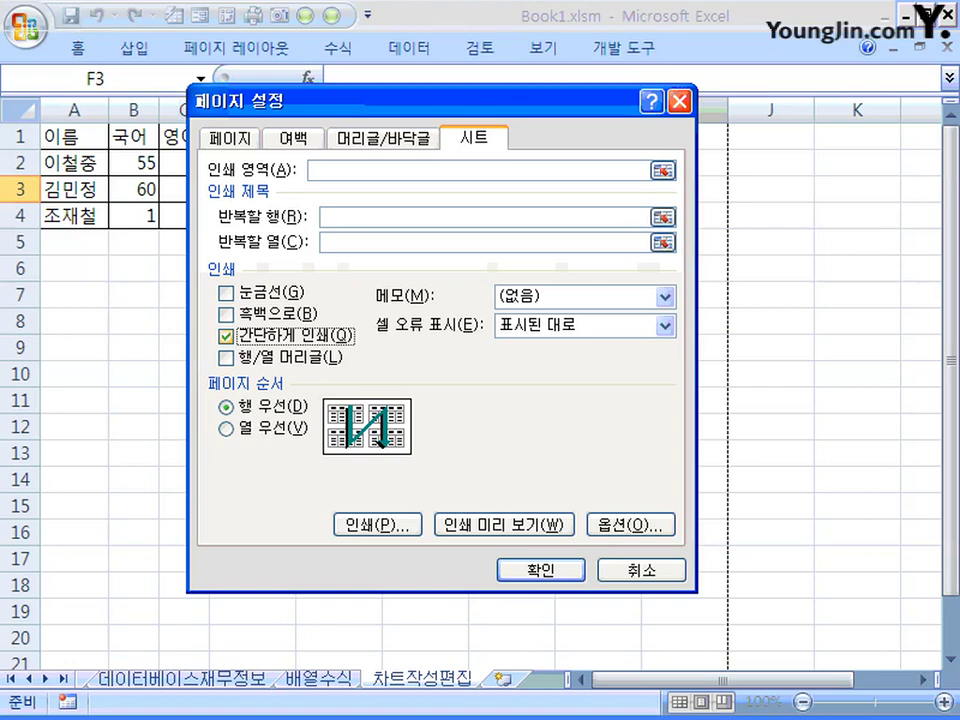
left_click(638, 569)
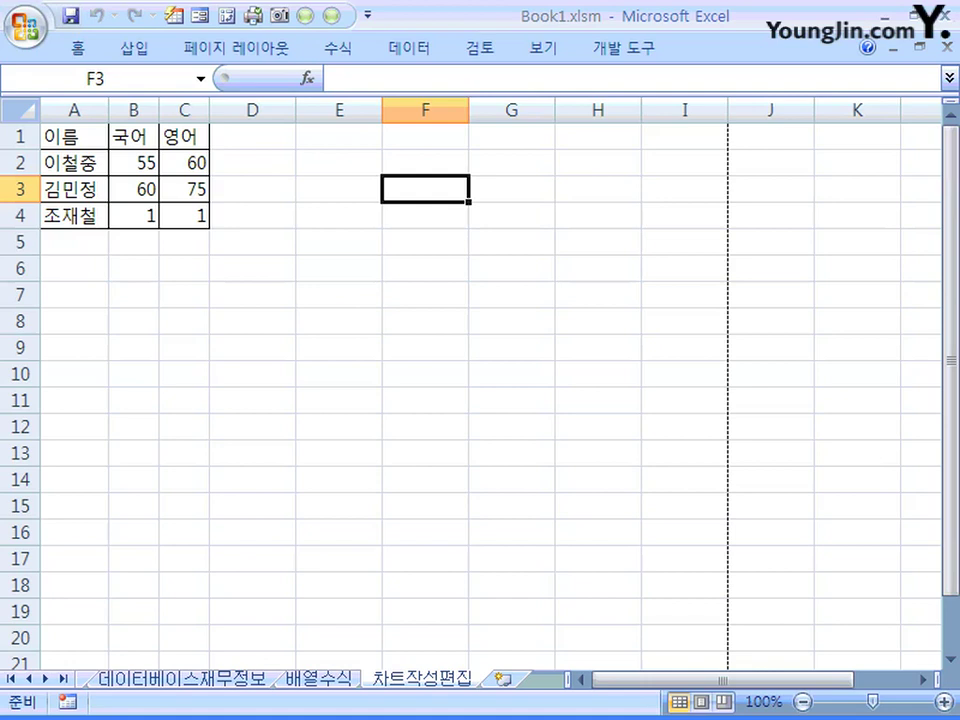
Set the range A1:E10 as the print area
left_click_drag(74, 136, 339, 373)
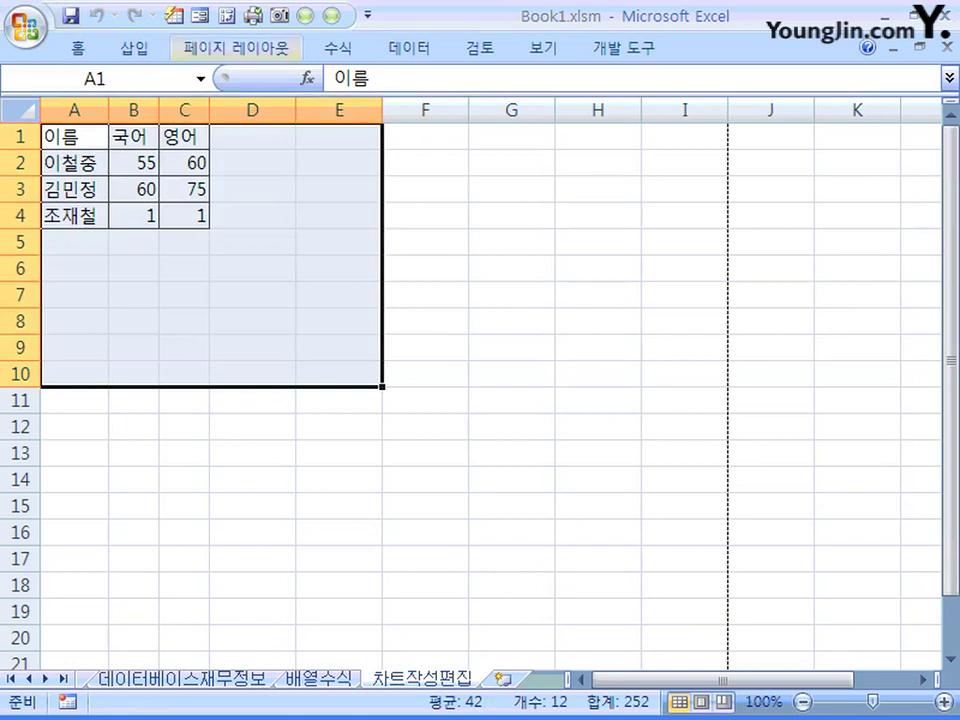
left_click(235, 47)
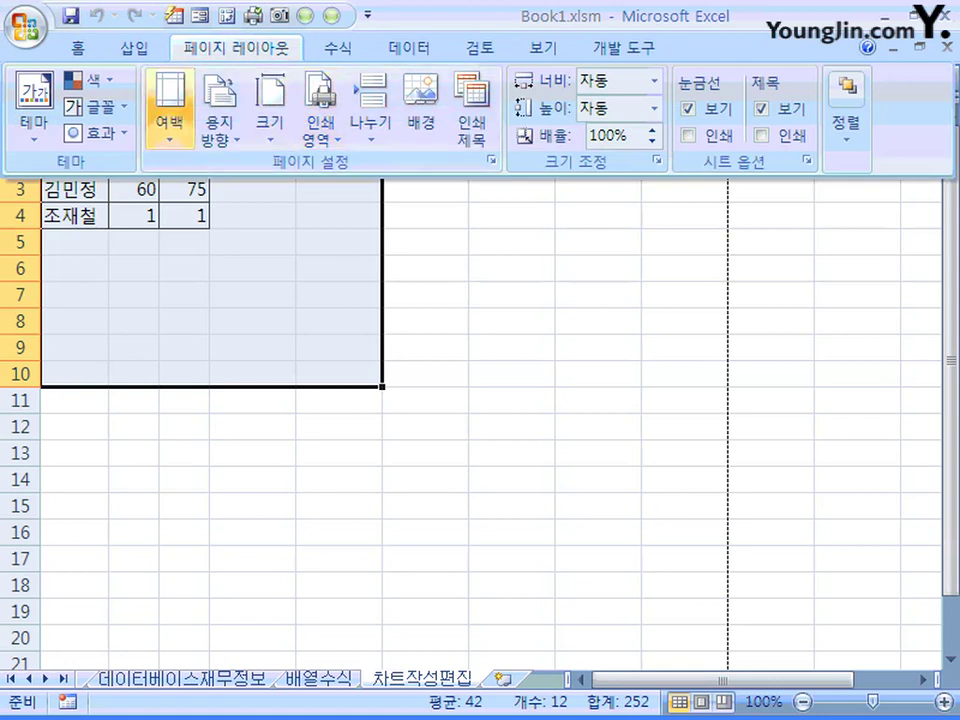
left_click(320, 125)
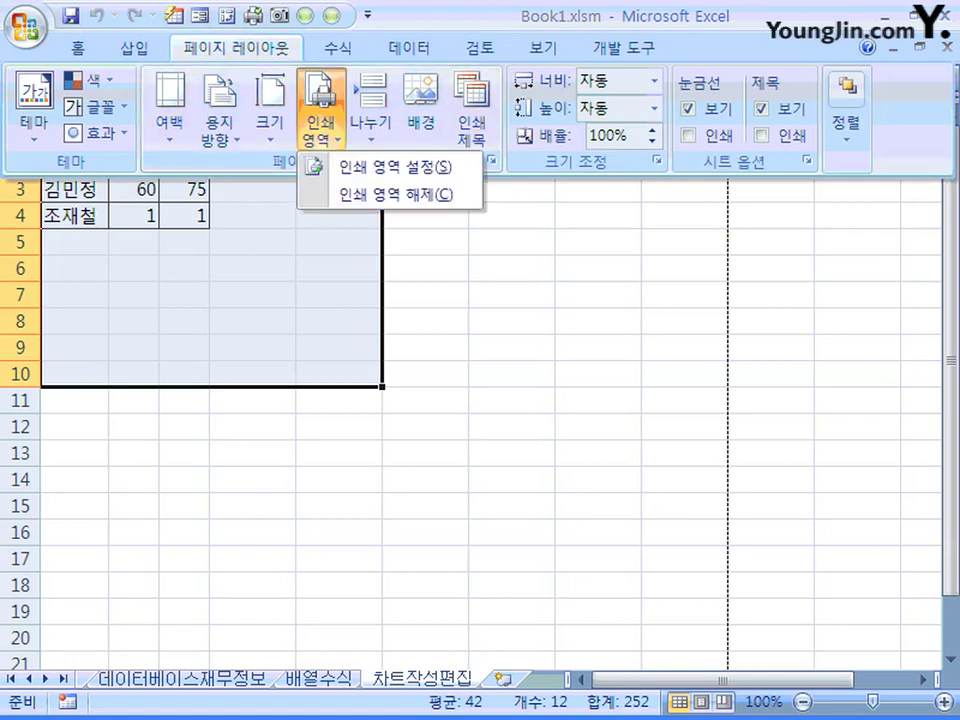
left_click(390, 167)
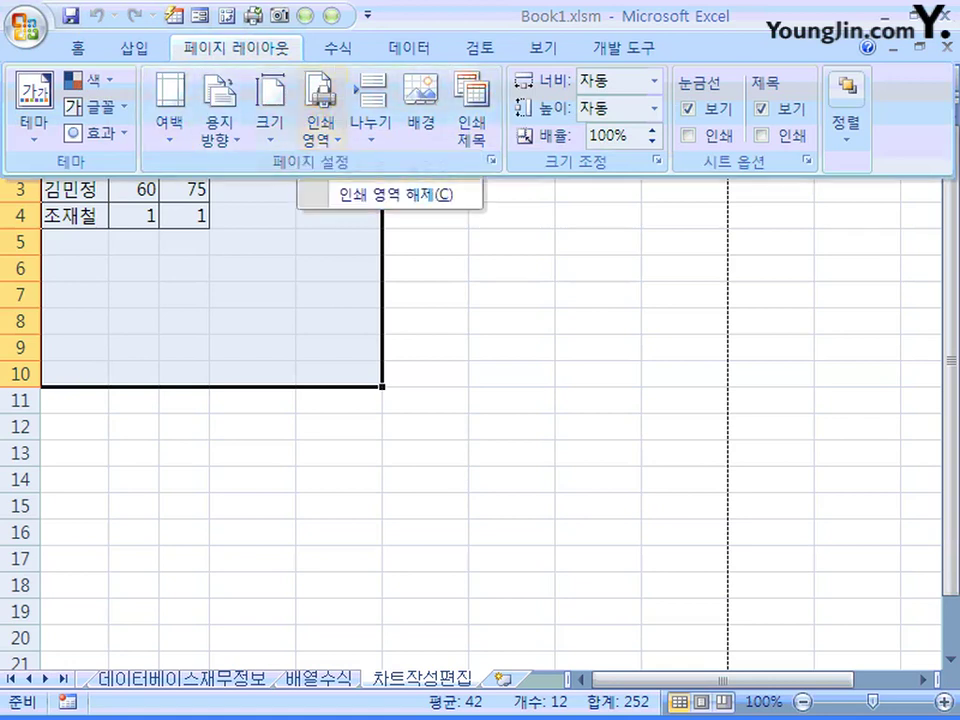
left_click(339, 189)
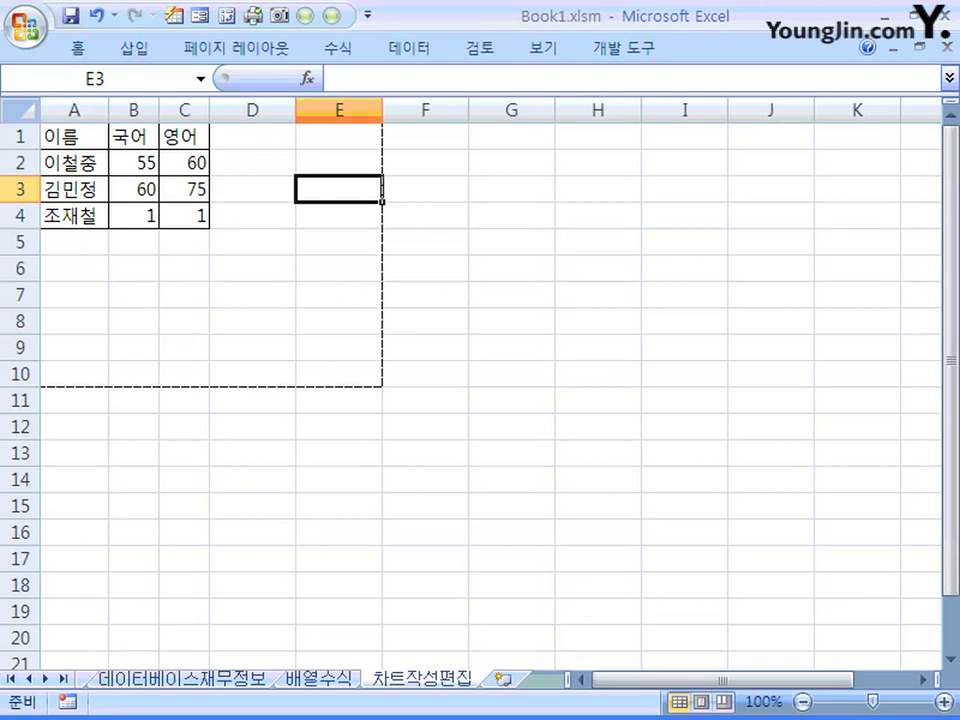
Extend the print area to column G and row 18 in page break preview, and return to normal view
left_click(543, 48)
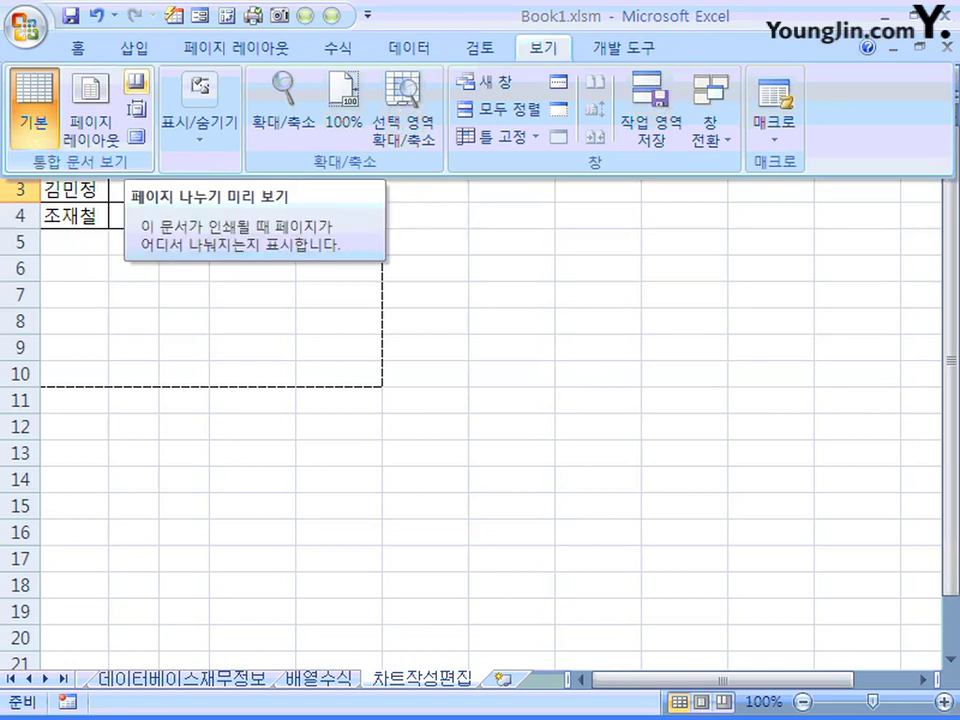
left_click(137, 80)
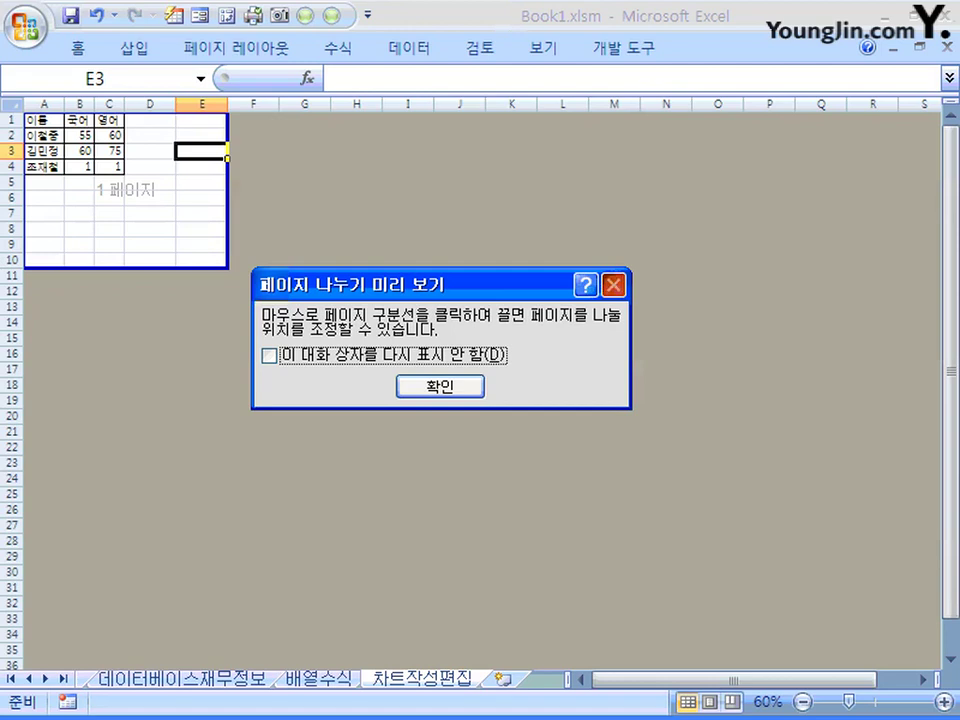
key("Return")
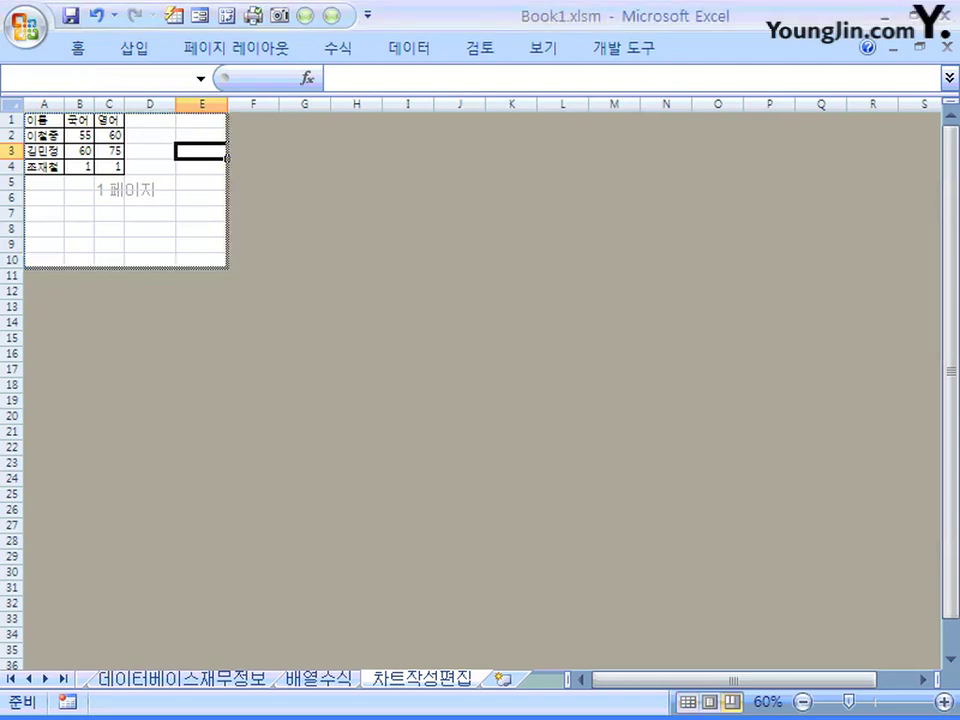
left_click_drag(227, 157, 330, 157)
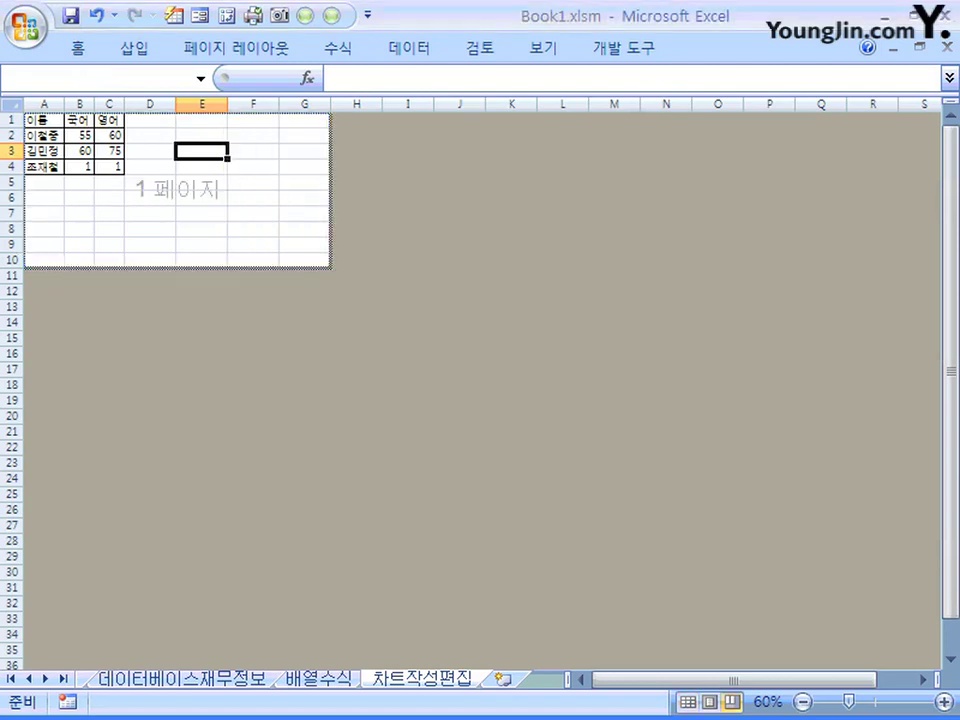
left_click_drag(200, 267, 200, 392)
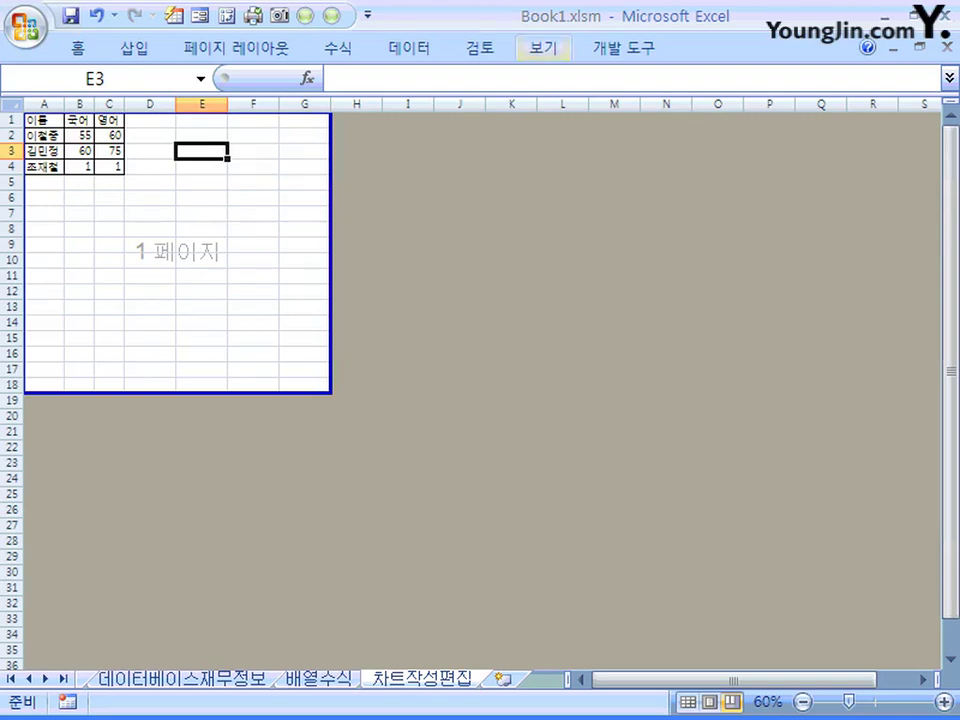
left_click(542, 47)
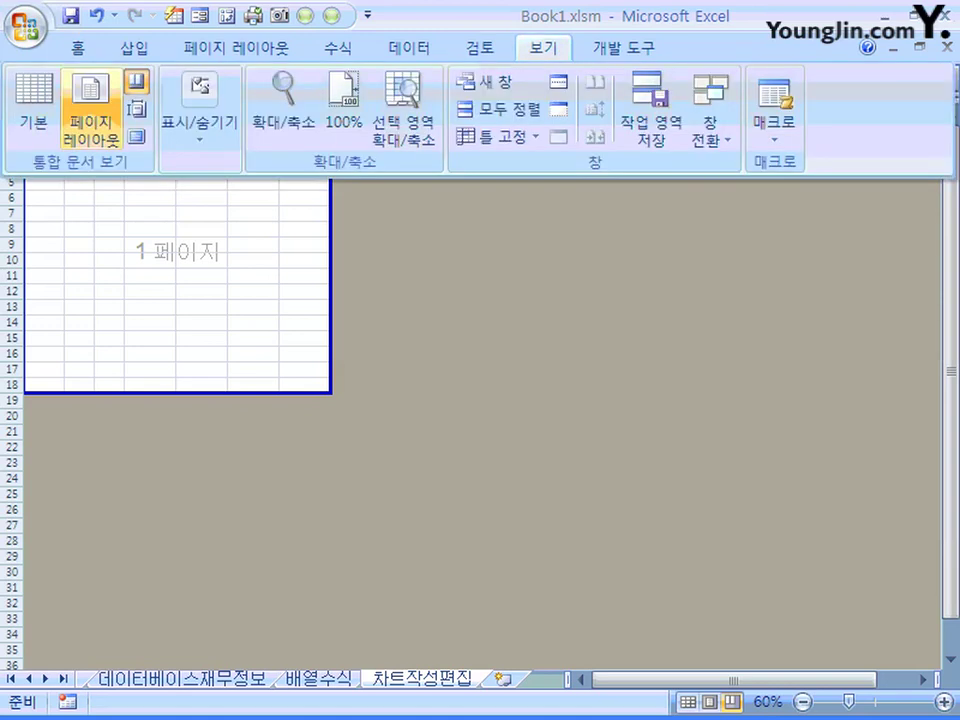
left_click(33, 110)
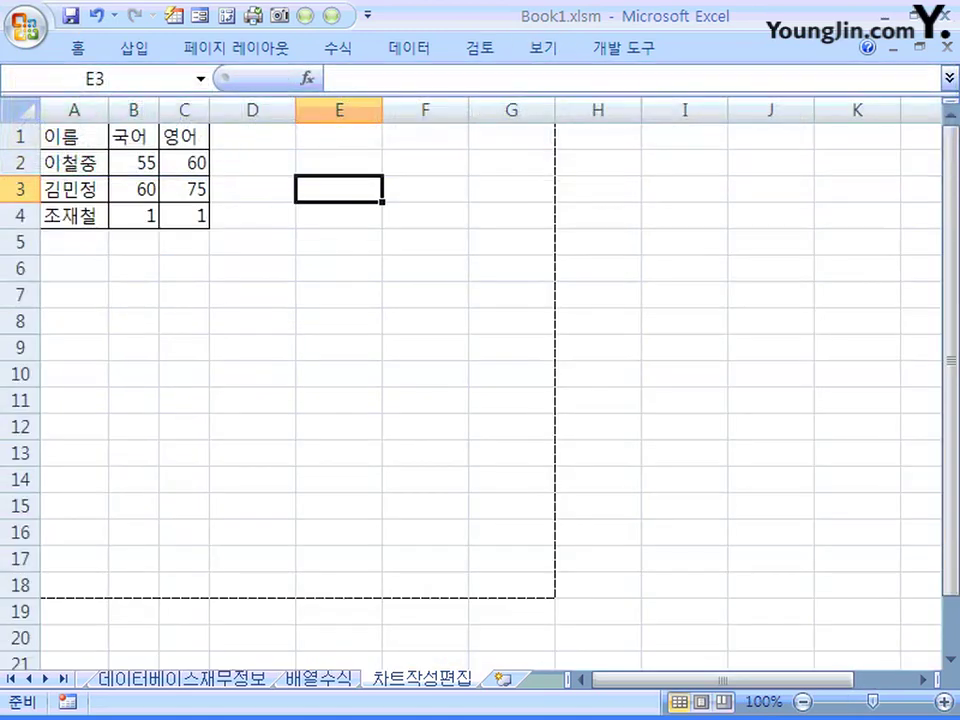